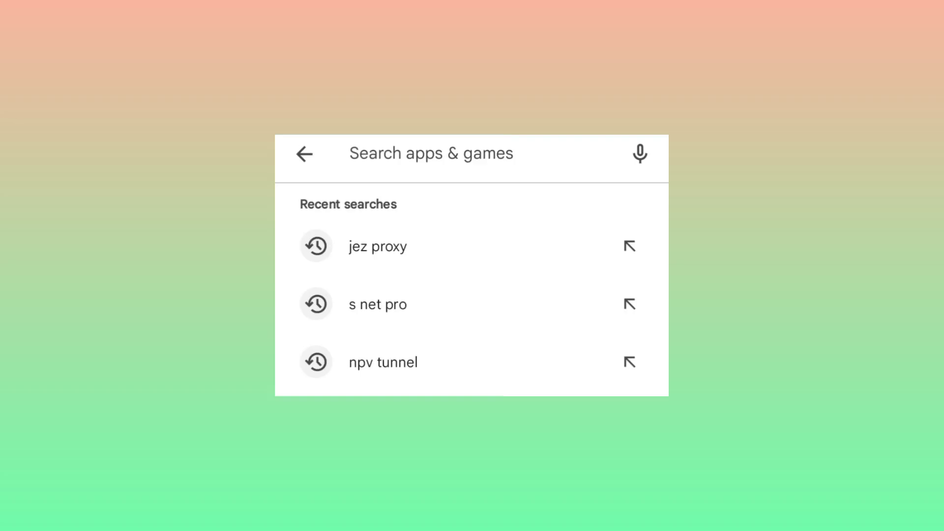
Step: Search Google Play for 'jez proxy vpn', fixing the 'jez proxyvpn' spacing, to list matching apps
left_click(629, 246)
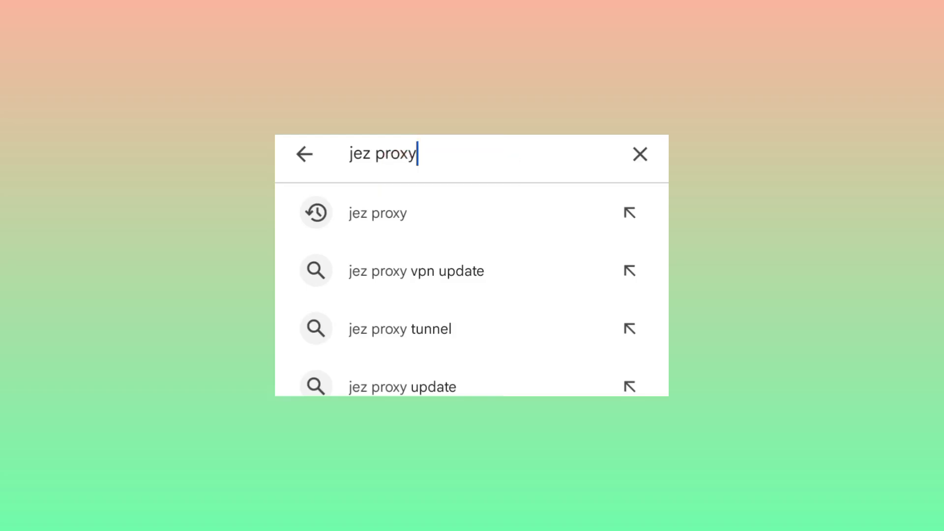
type("vp")
type("n")
key("Return")
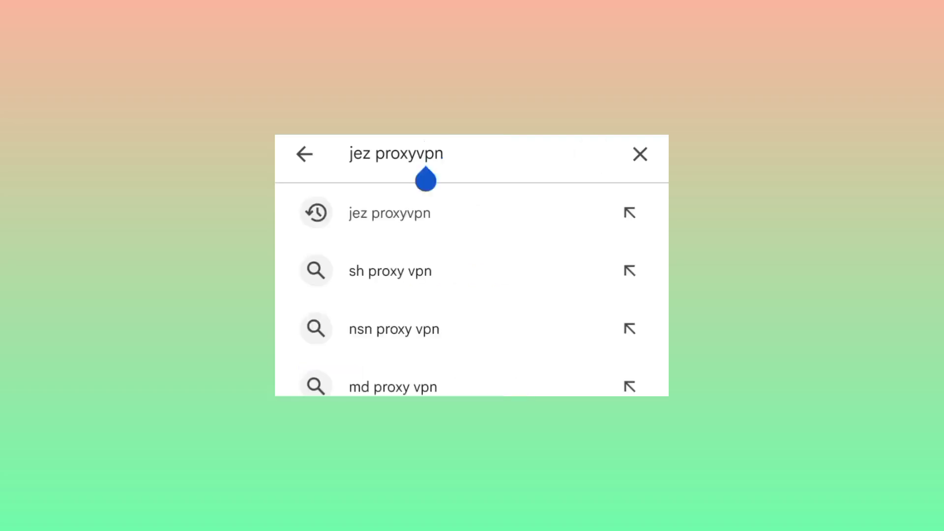
key("Return")
left_click(458, 153)
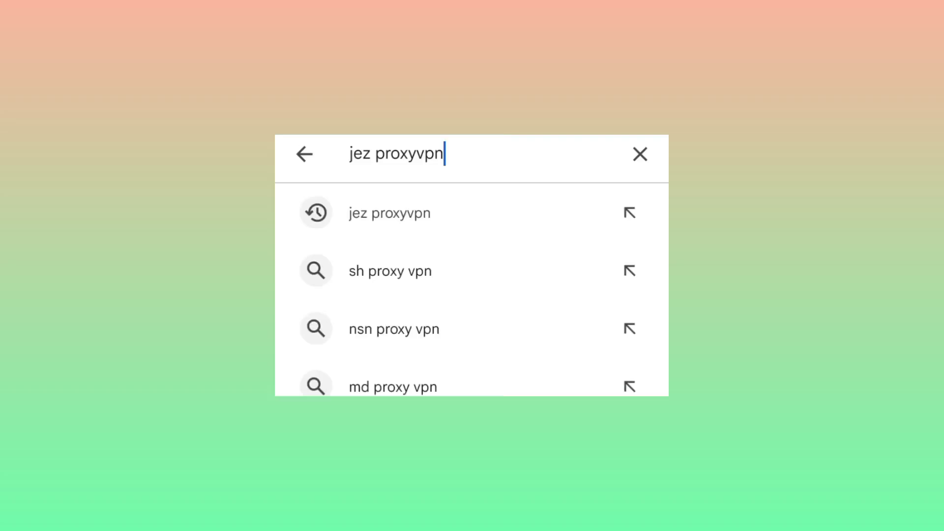
left_click(417, 153)
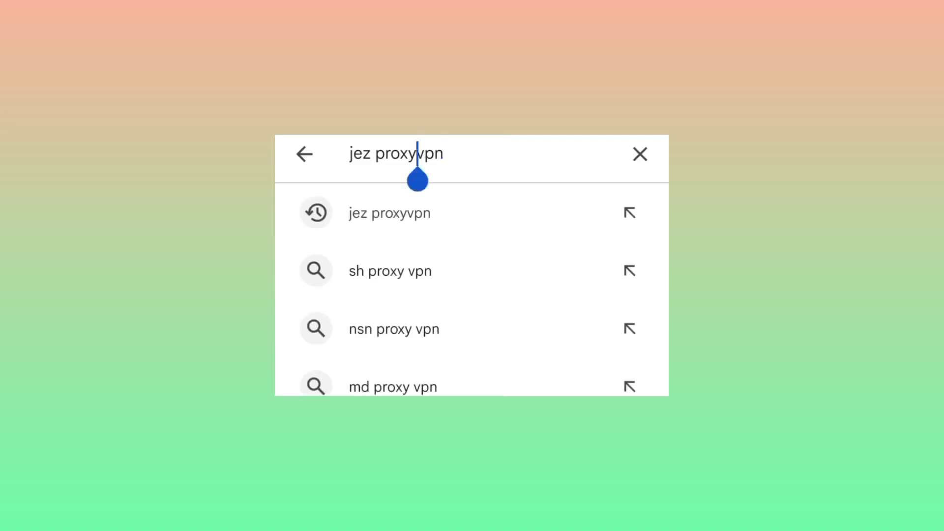
key("Return")
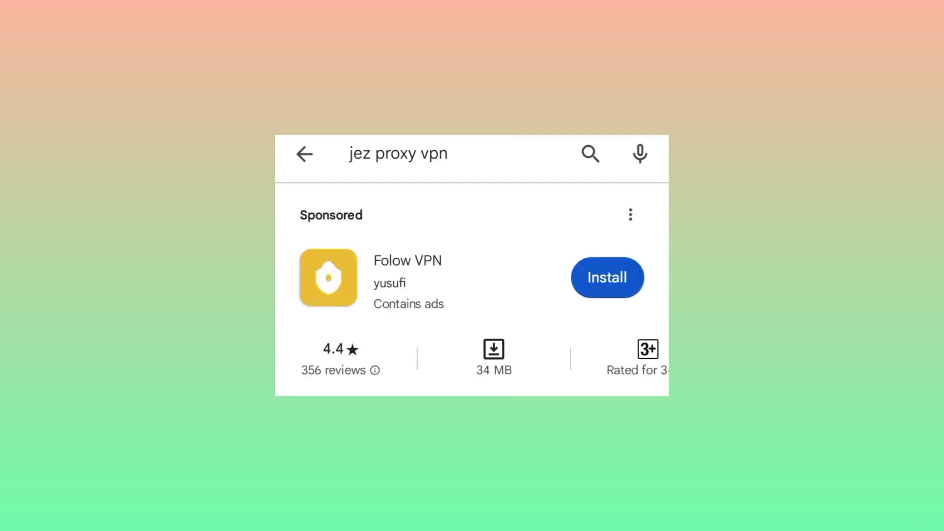
scroll(473, 295, "down", 1)
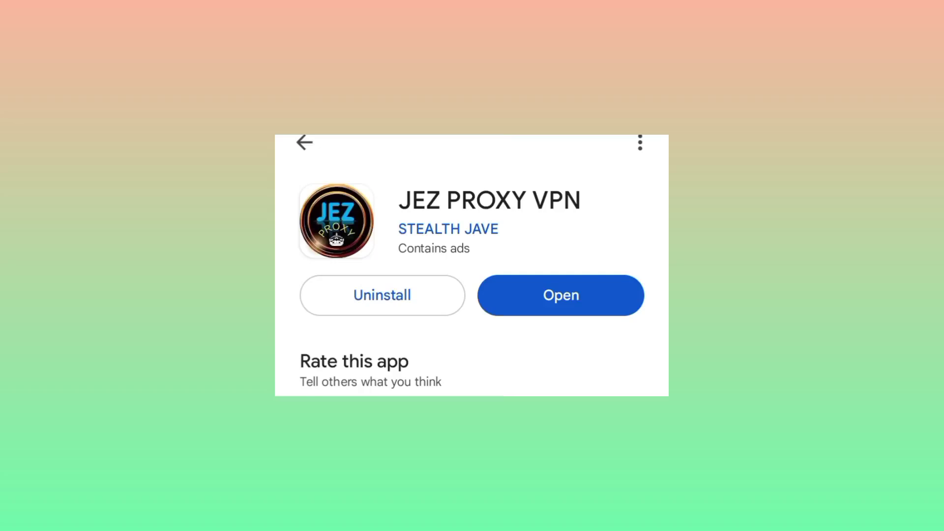